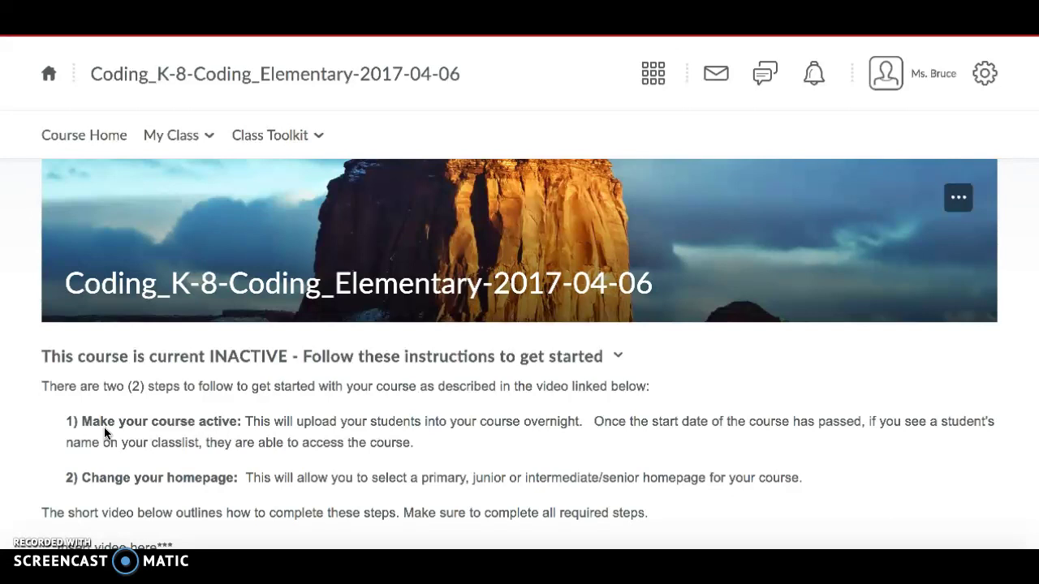
# Go from the course to the main home and open the My Courses list on the Anne Hathaway Public School page.
pyautogui.click(49, 75)
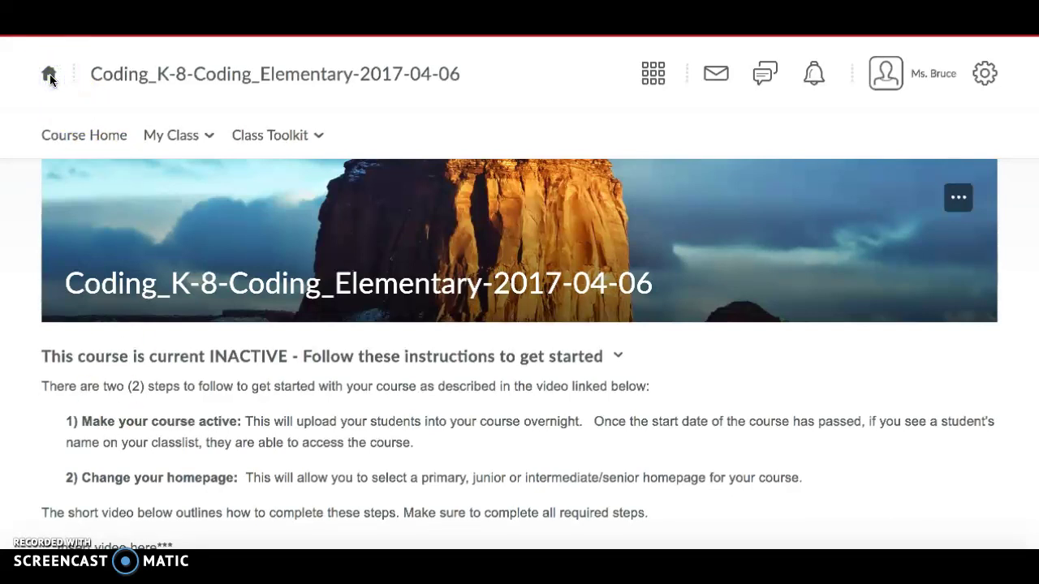
pyautogui.click(49, 77)
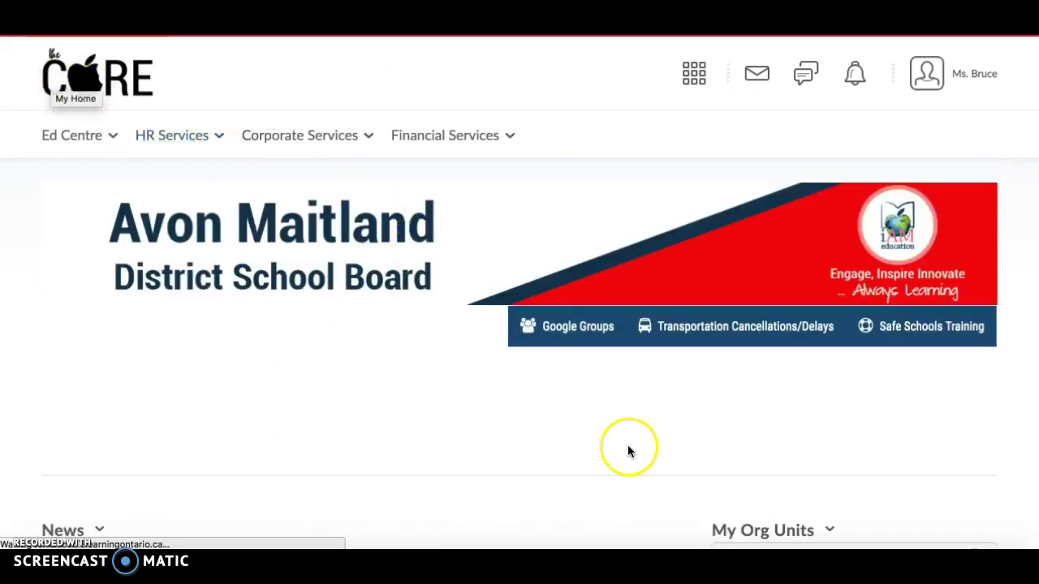
pyautogui.scroll(-3, 646, 459)
pyautogui.click(784, 518)
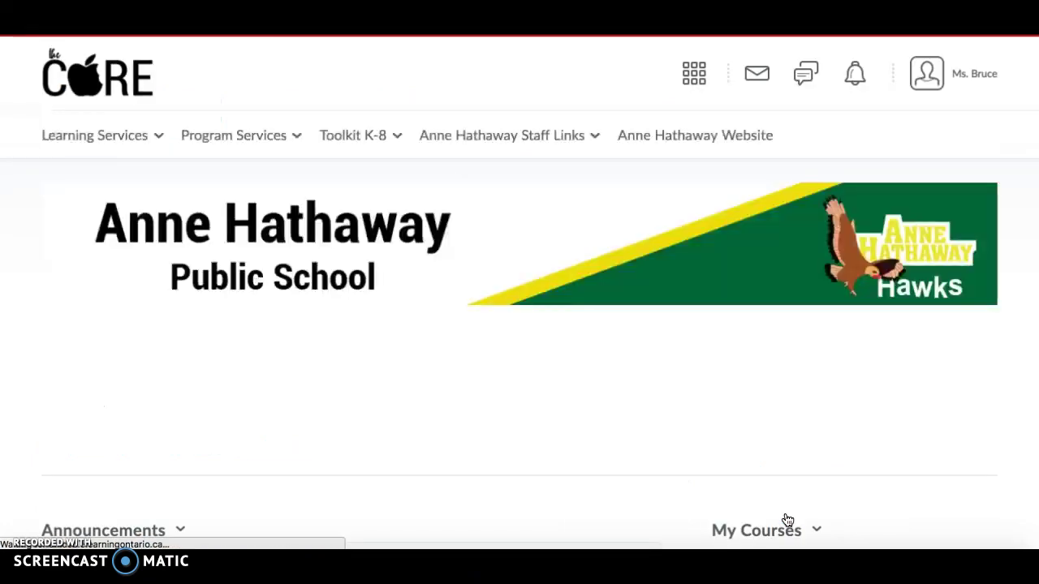
pyautogui.scroll(-3, 787, 520)
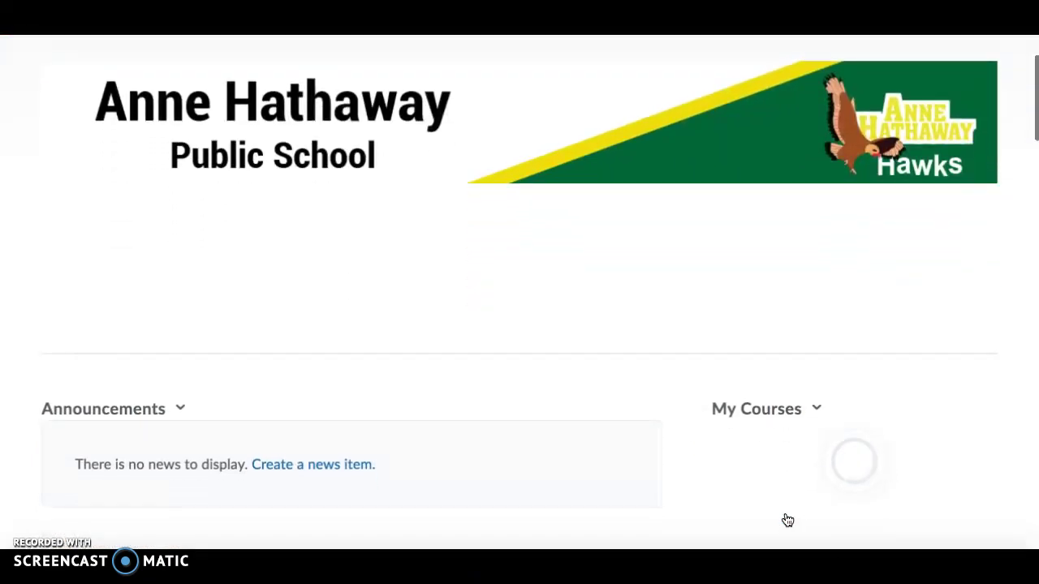
pyautogui.click(788, 504)
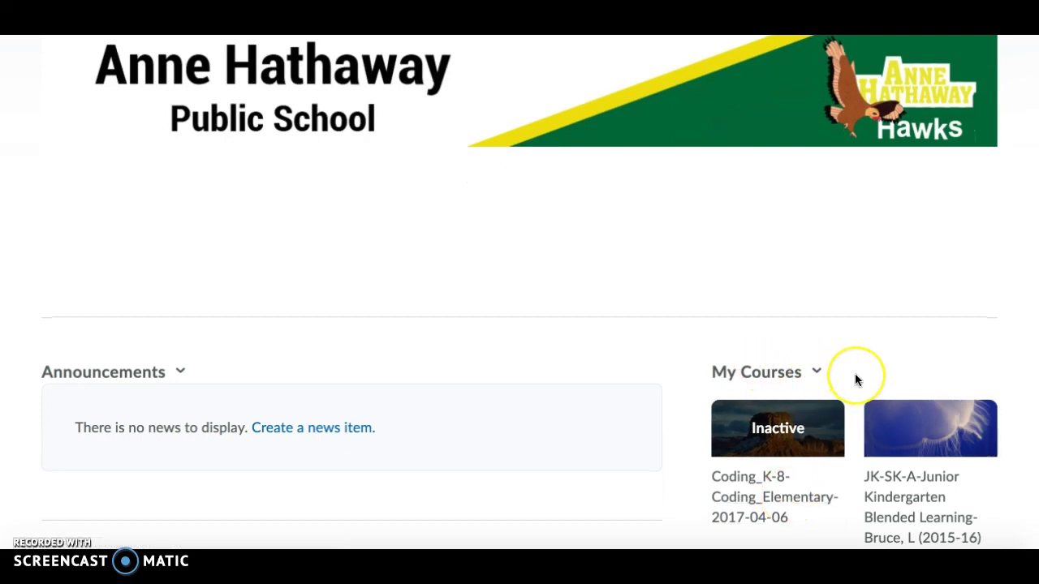
pyautogui.scroll(-1, 854, 376)
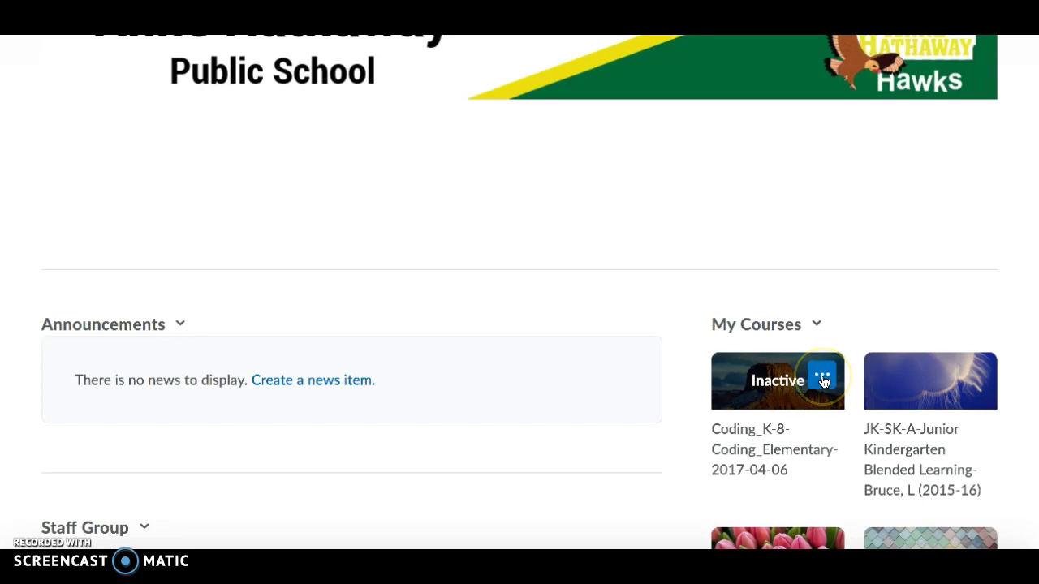
# Mark the Coding_K-8-Coding_Elementary-2017-04-06 course as active in its Course Offering Information and save.
pyautogui.click(822, 379)
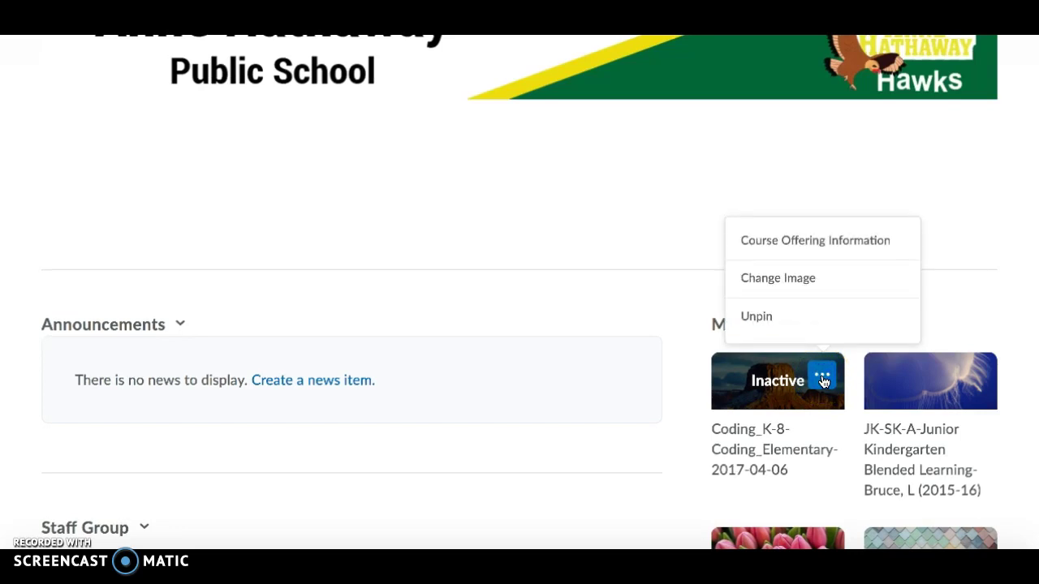
pyautogui.click(810, 246)
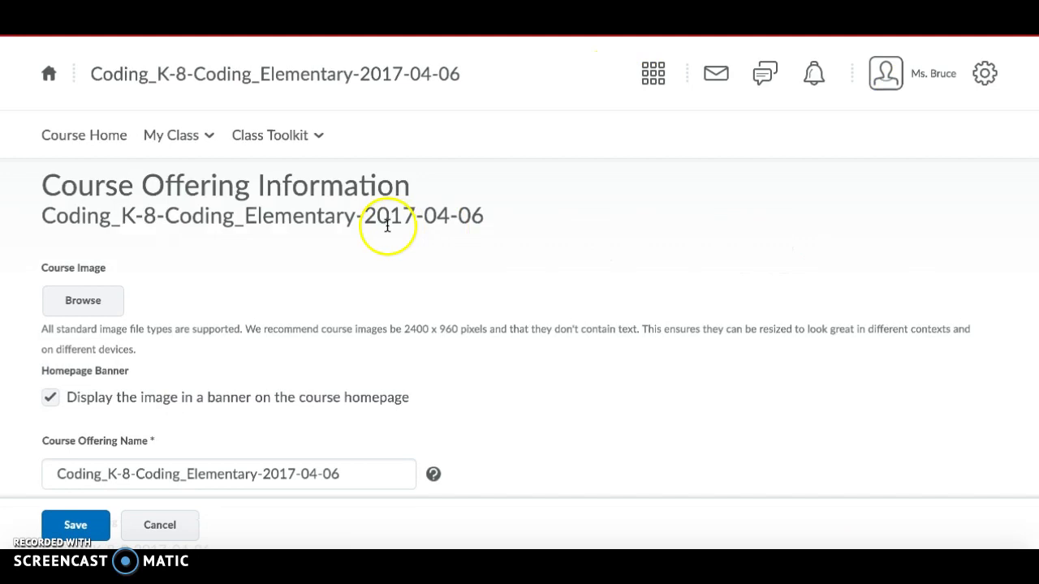
pyautogui.scroll(-6, 290, 237)
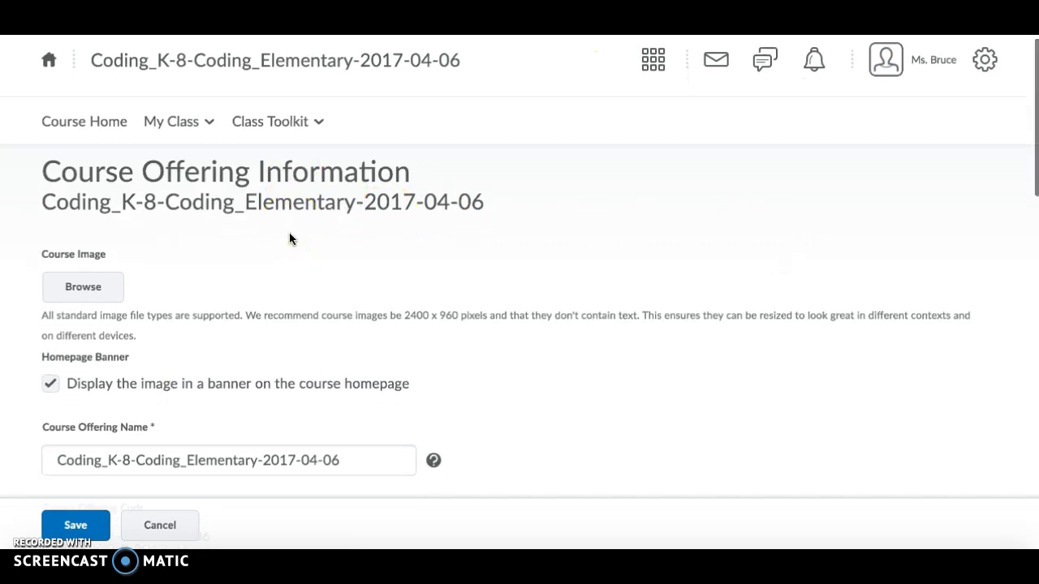
pyautogui.scroll(-4, 290, 238)
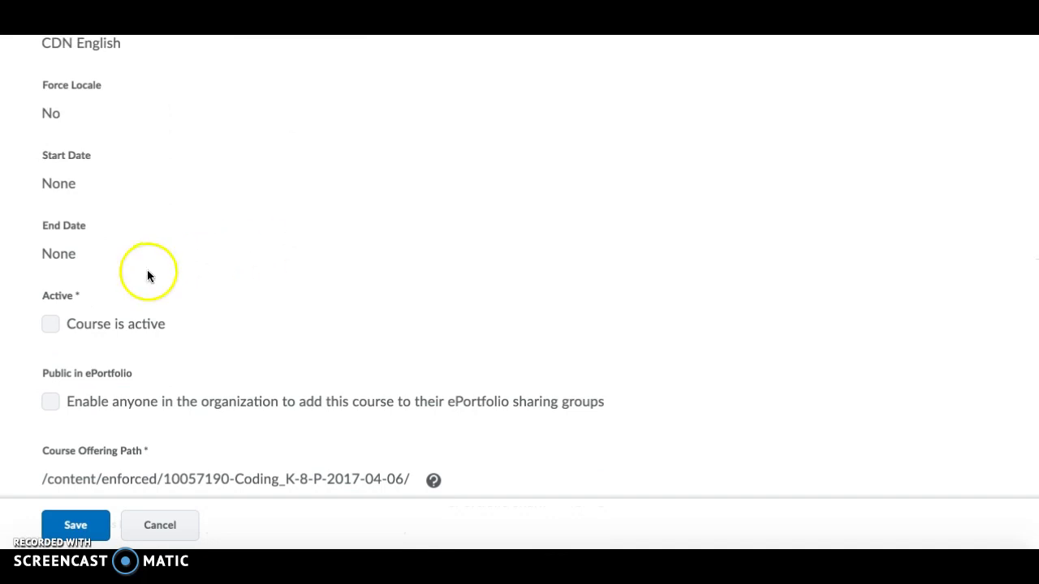
pyautogui.click(49, 323)
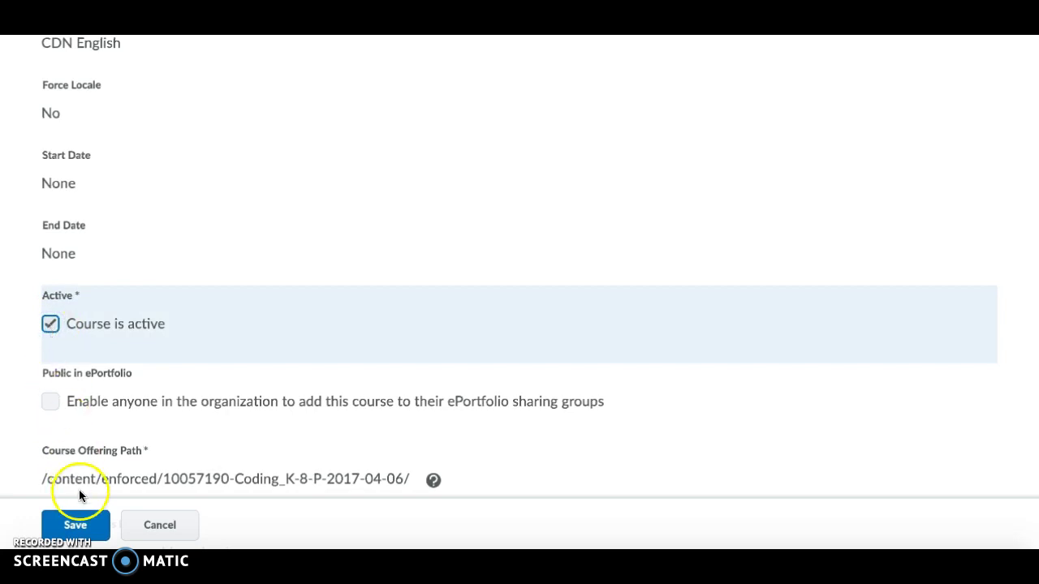
pyautogui.click(75, 526)
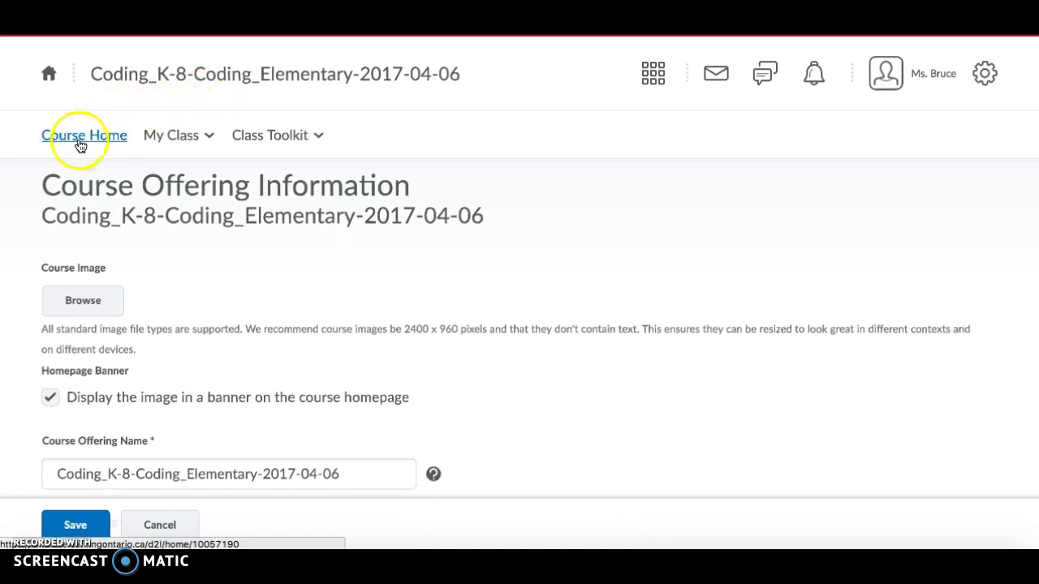
# From the course homepage, check the active setting in Course Offering Information through Edit Course and leave without saving.
pyautogui.click(207, 75)
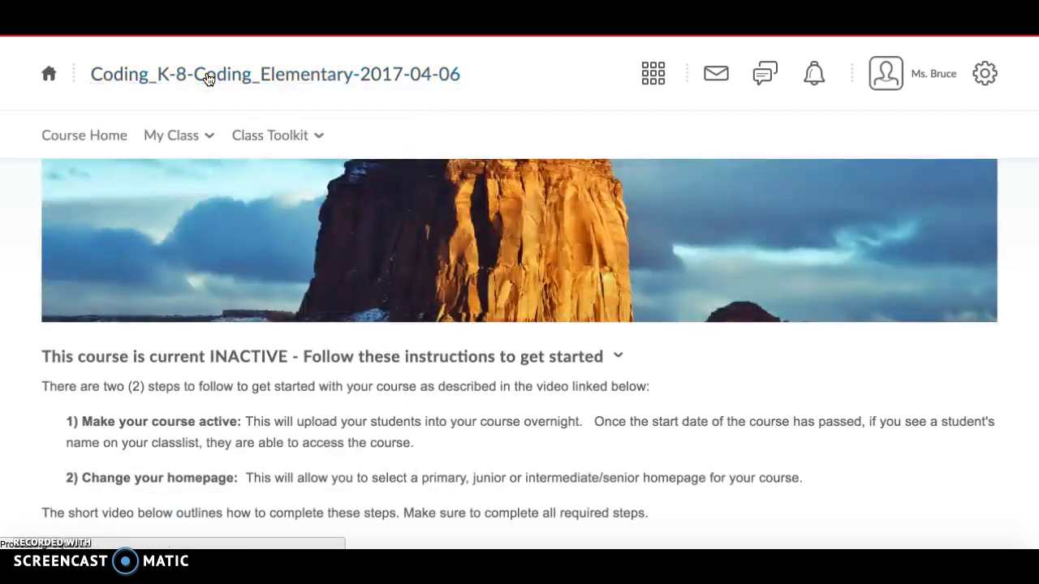
pyautogui.click(207, 77)
pyautogui.click(217, 277)
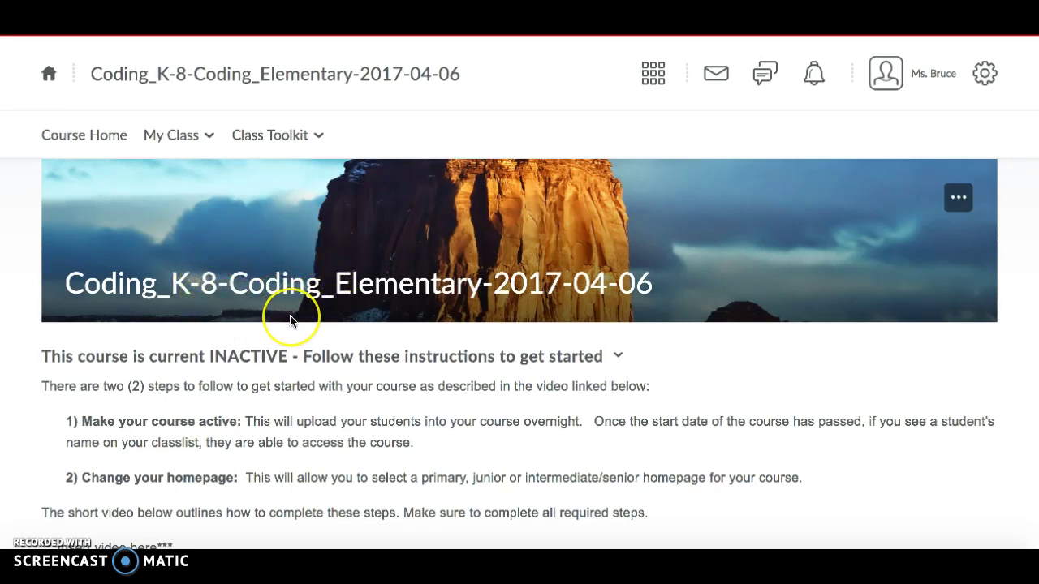
pyautogui.click(182, 133)
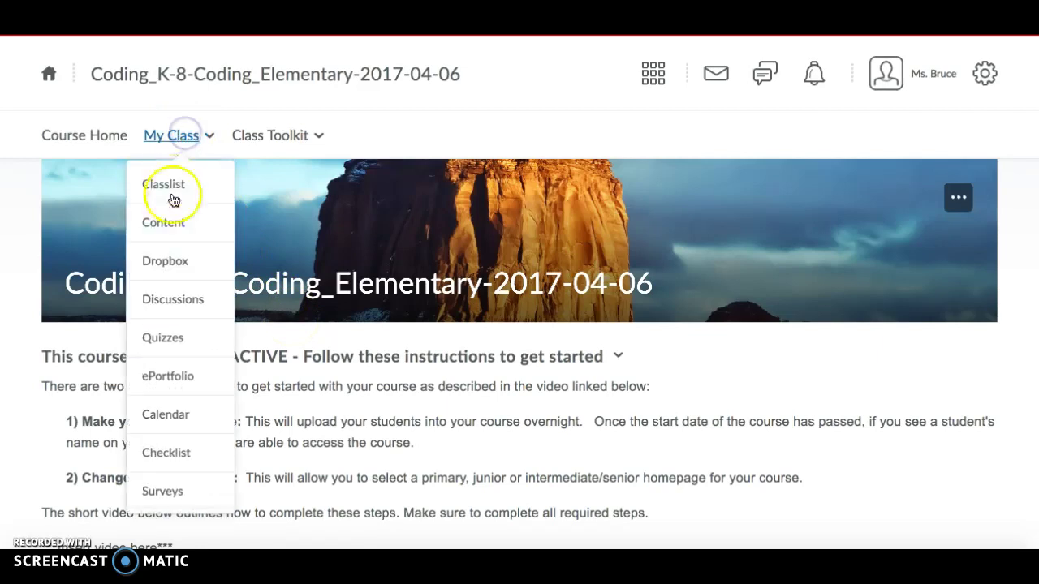
pyautogui.scroll(-5, 180, 416)
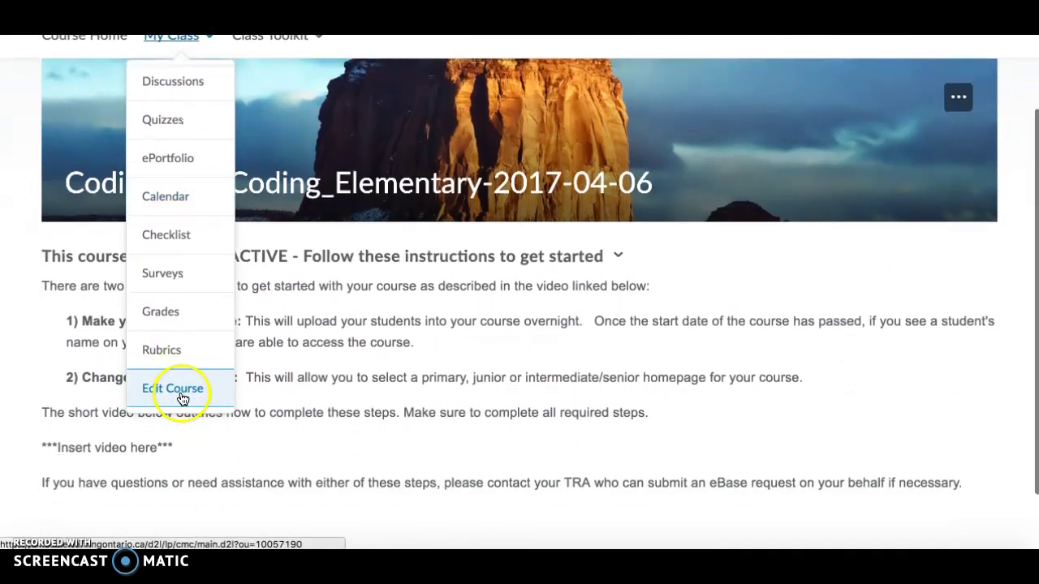
pyautogui.click(173, 389)
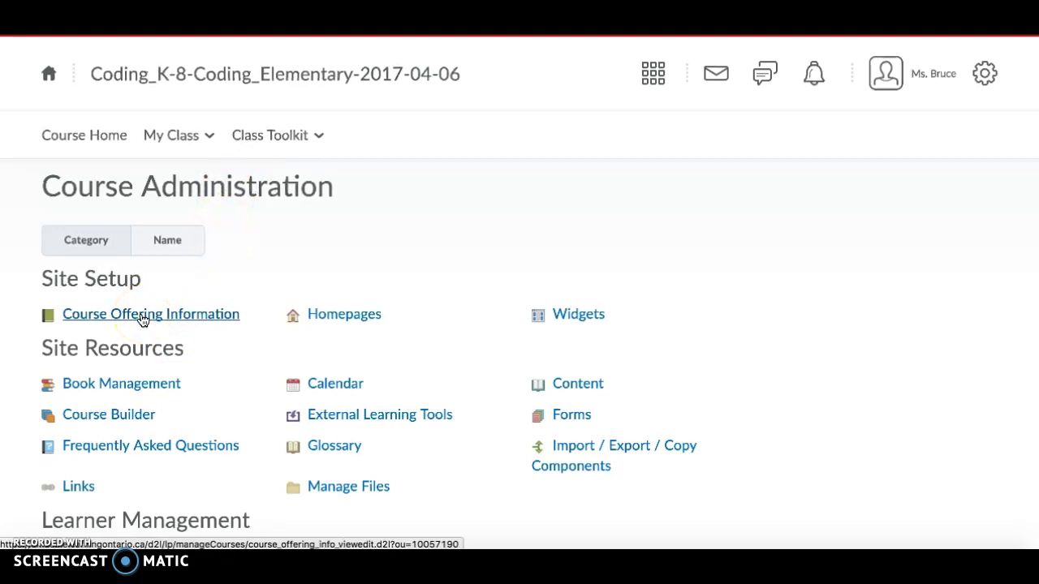
pyautogui.click(142, 316)
pyautogui.scroll(-5, 142, 319)
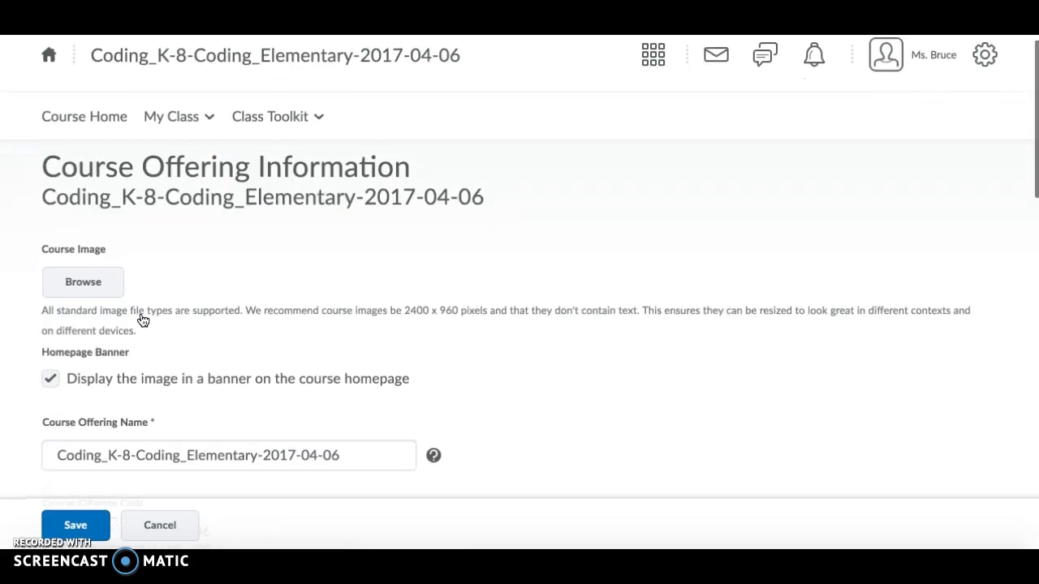
pyautogui.scroll(-8, 143, 320)
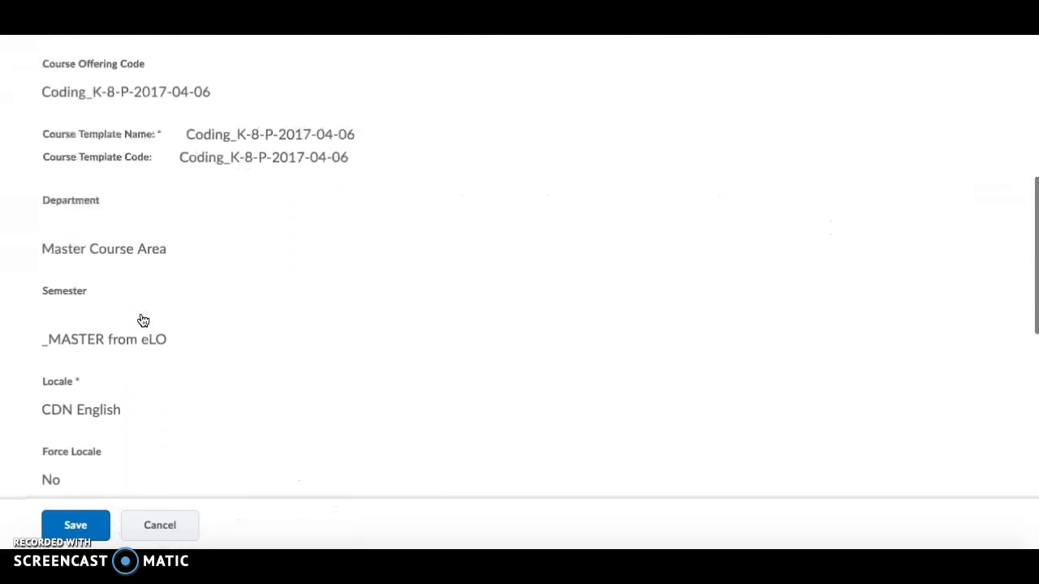
pyautogui.scroll(-4, 143, 320)
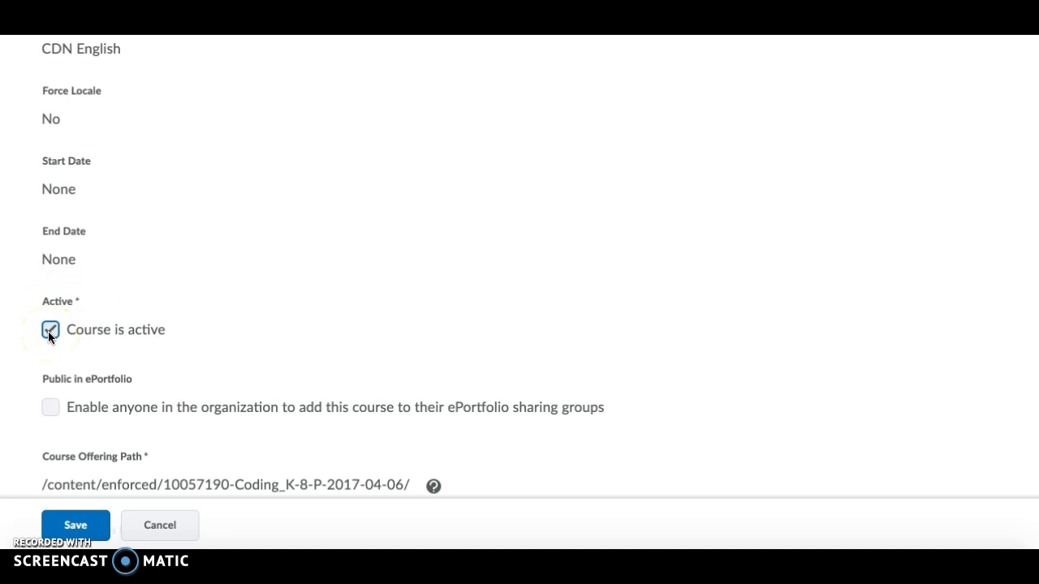
pyautogui.click(162, 525)
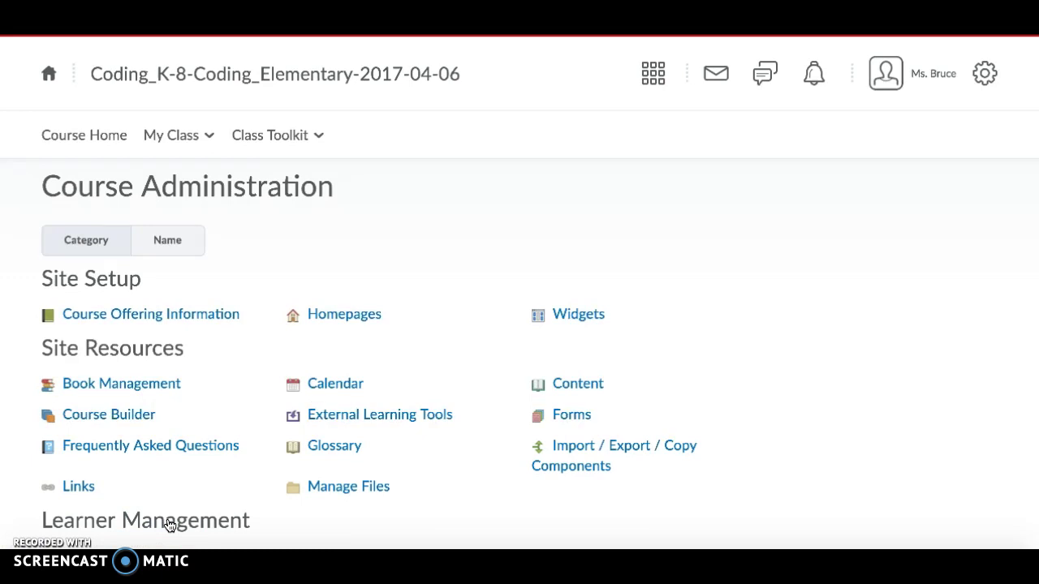
# Return to the course homepage and open the Homepages settings through Edit Course.
pyautogui.click(241, 73)
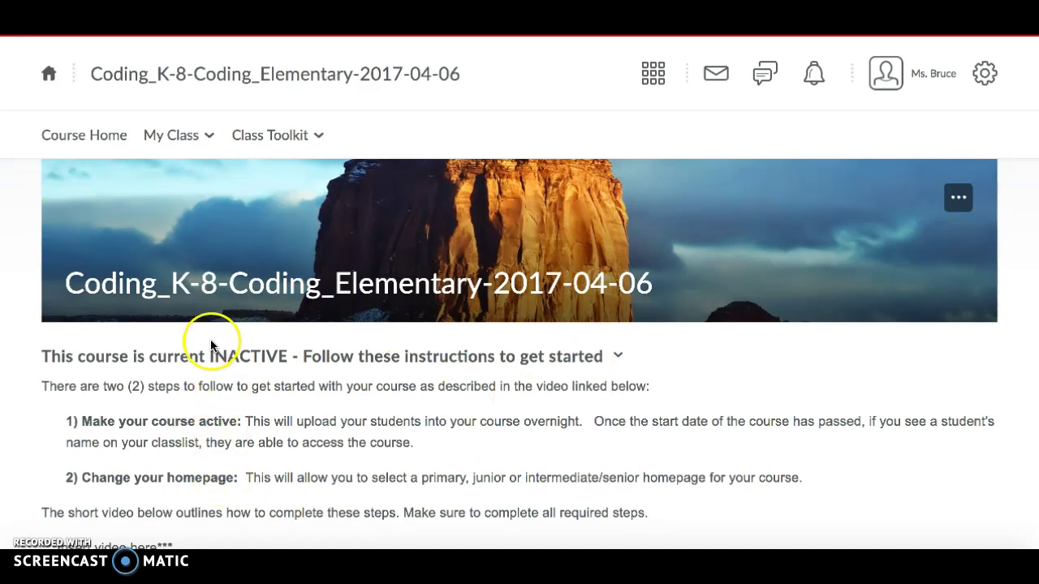
pyautogui.click(176, 139)
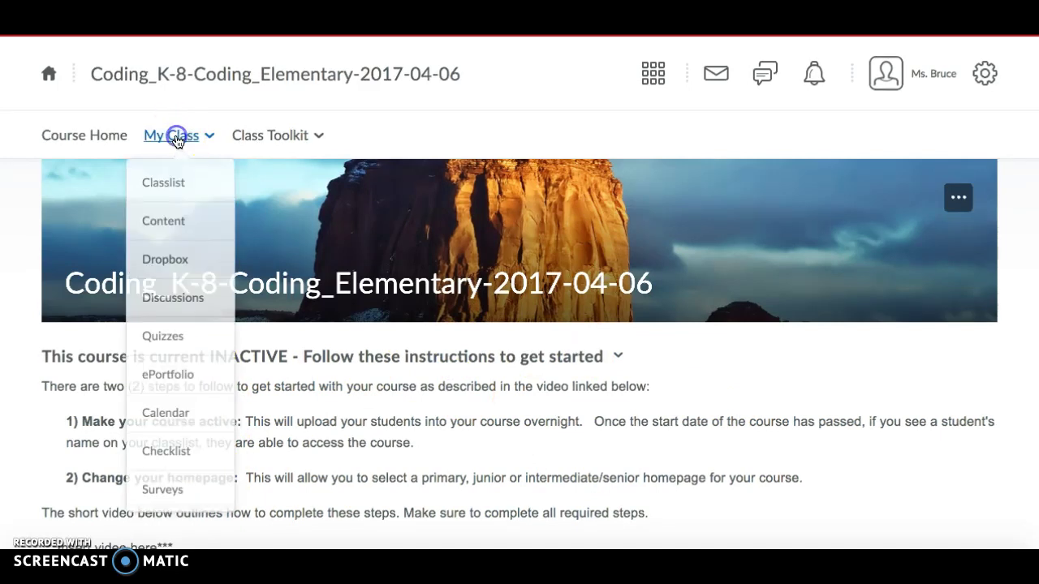
pyautogui.scroll(-3, 160, 406)
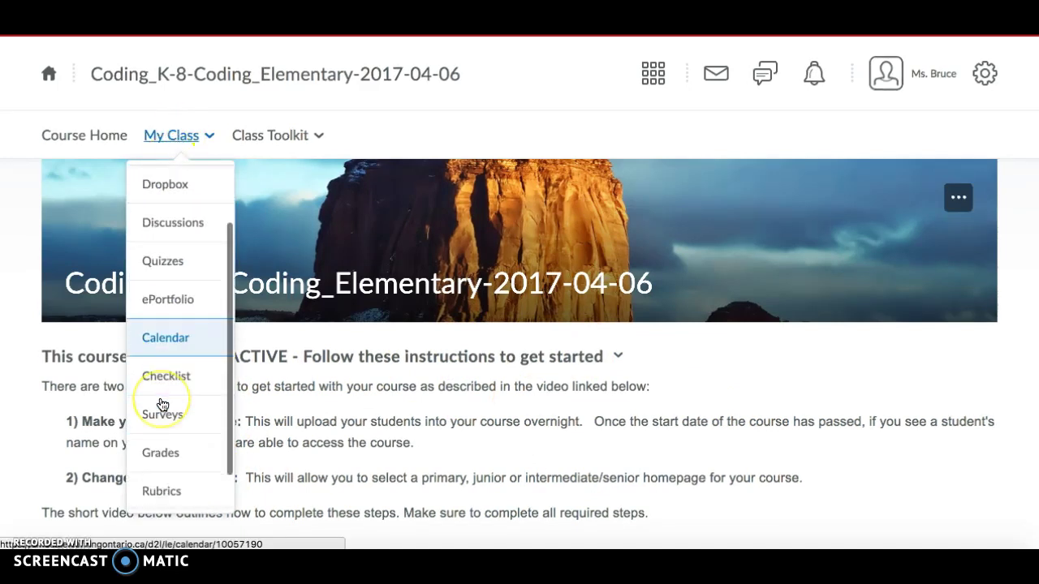
pyautogui.click(171, 461)
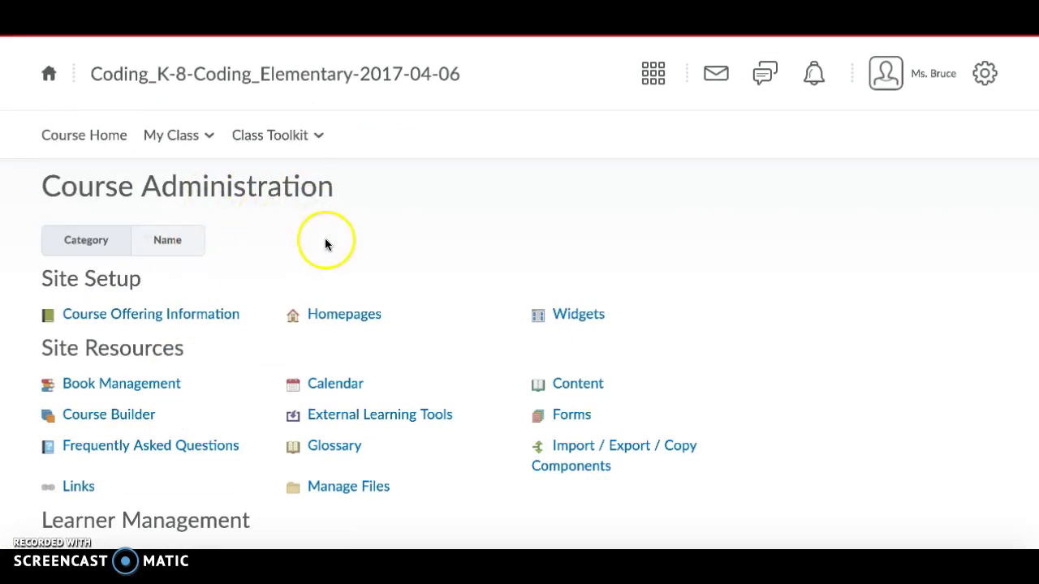
pyautogui.click(342, 318)
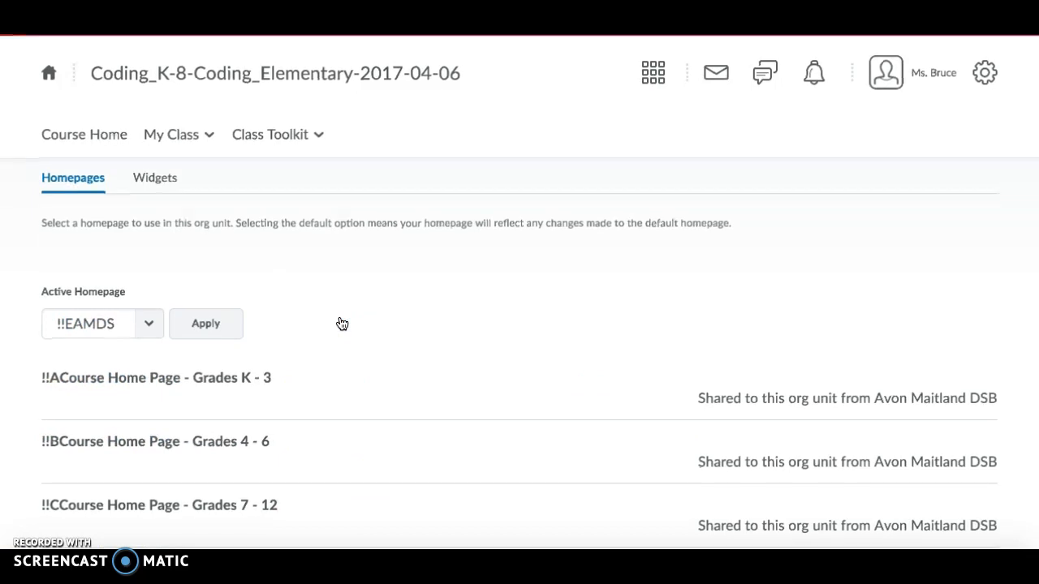
# Set the active homepage to "!!BCourse Home Page - Grades 4 - 6" and apply it.
pyautogui.scroll(-3, 341, 324)
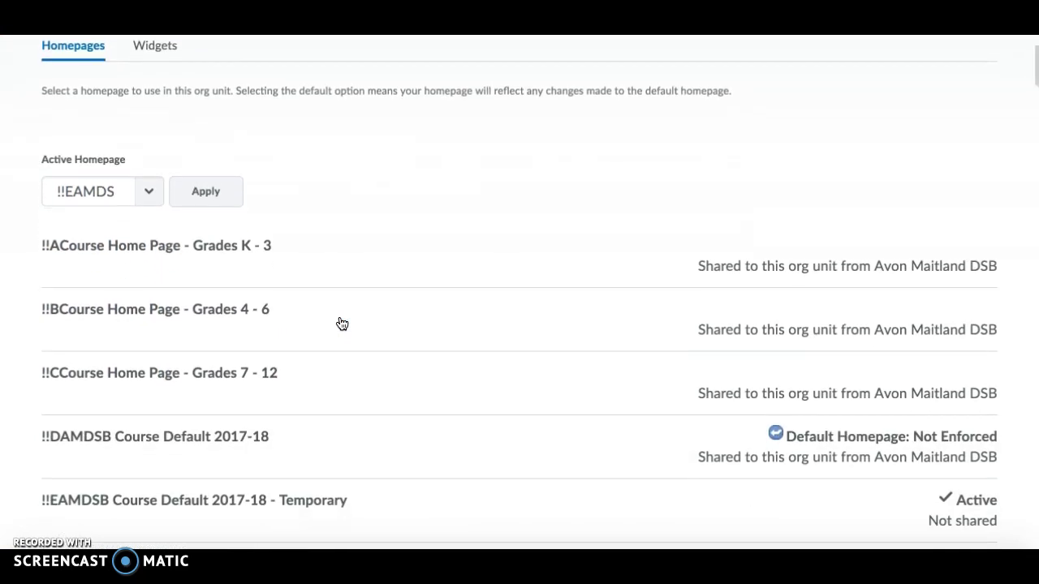
pyautogui.scroll(2, 342, 324)
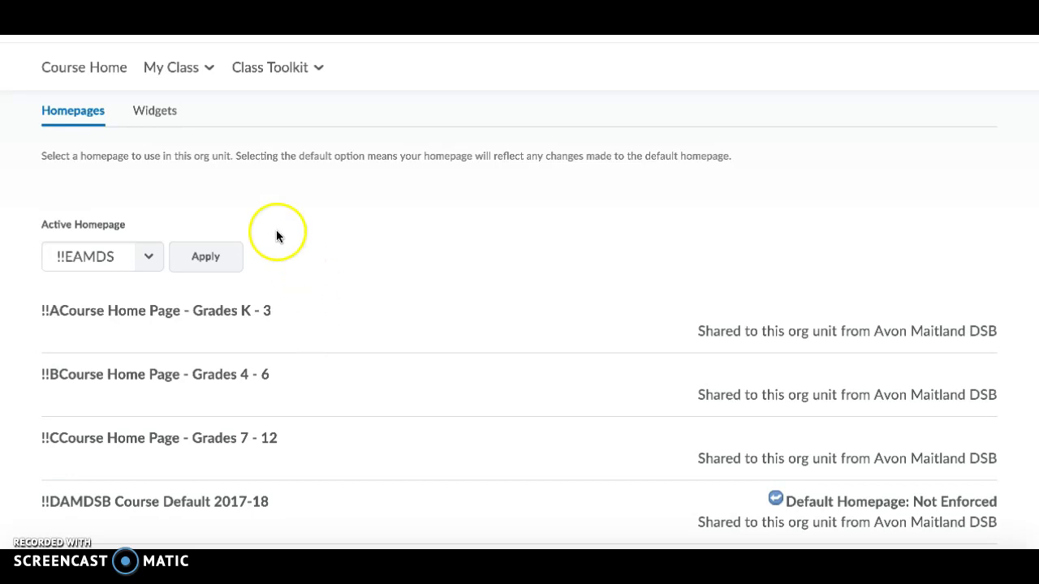
pyautogui.click(146, 251)
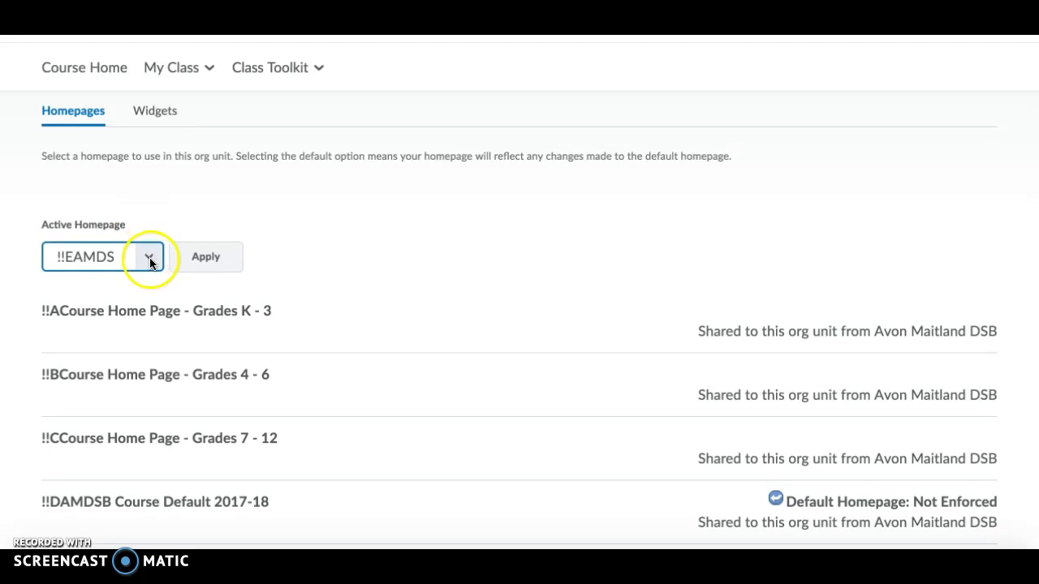
pyautogui.click(150, 260)
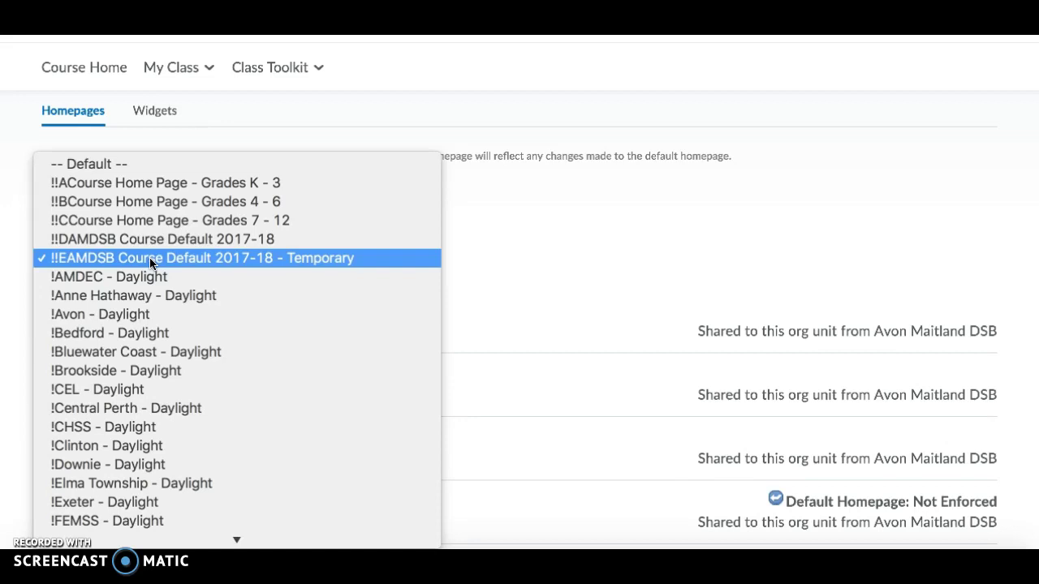
pyautogui.click(161, 203)
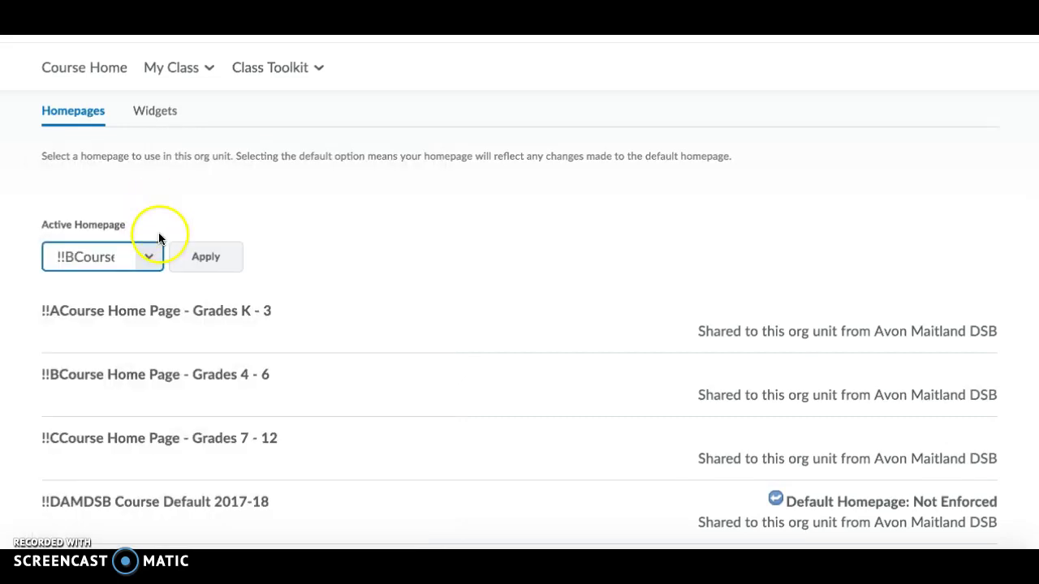
pyautogui.click(217, 261)
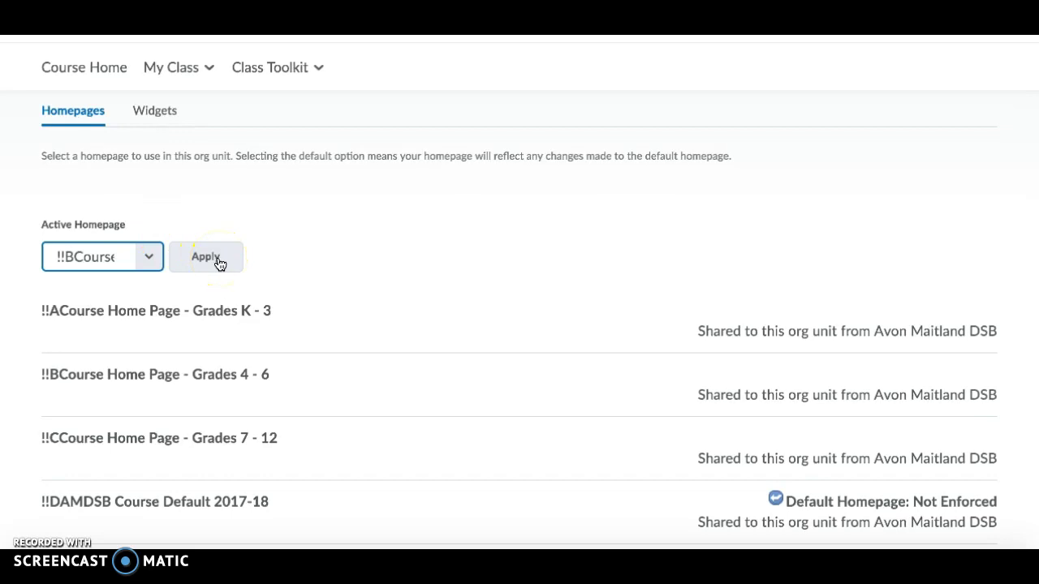
pyautogui.click(219, 264)
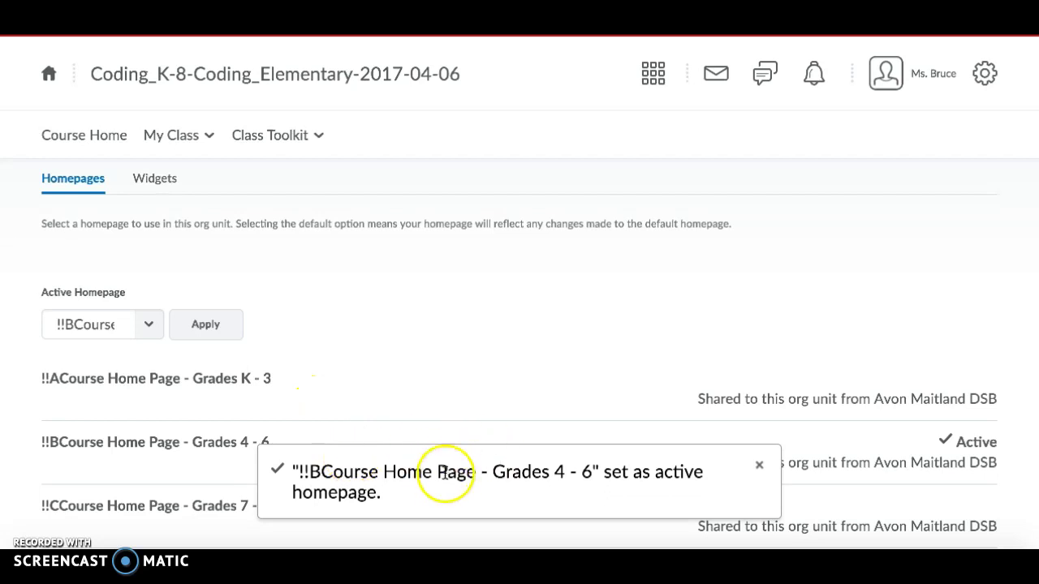
# Check the course homepage and its Classlist, and go back to the course homepage.
pyautogui.click(278, 76)
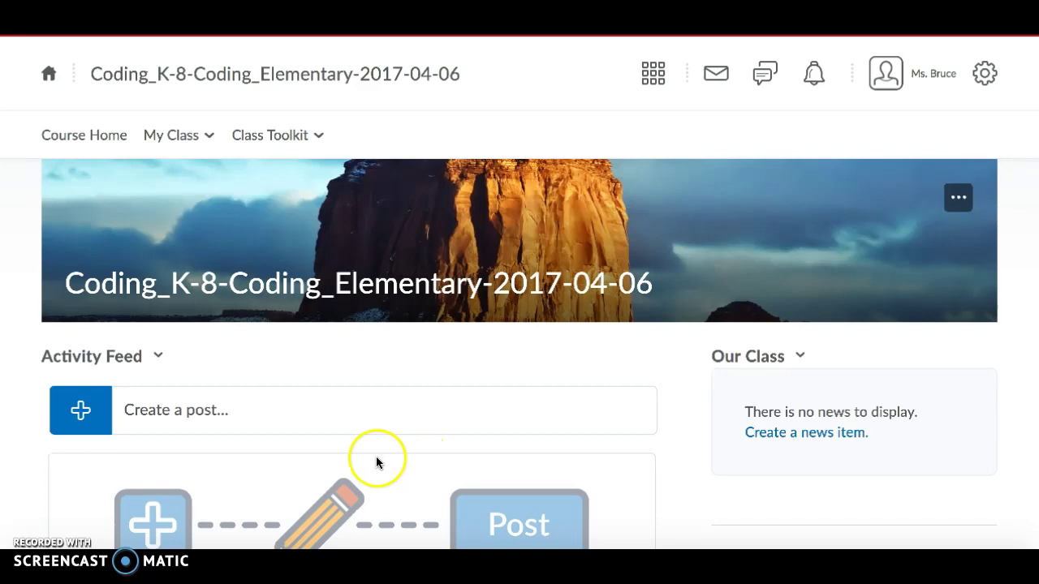
pyautogui.click(186, 140)
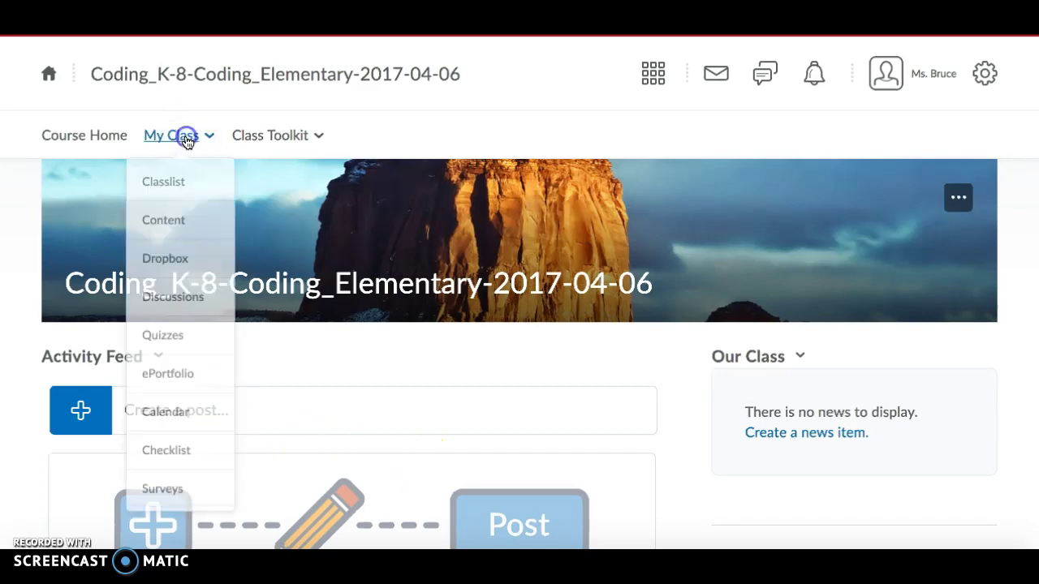
pyautogui.click(170, 188)
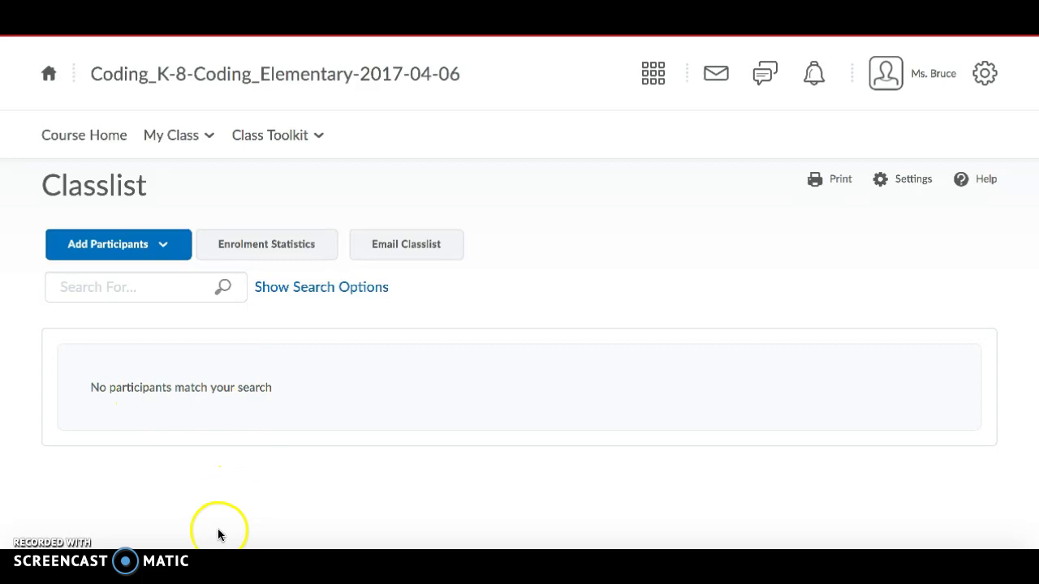
pyautogui.click(199, 74)
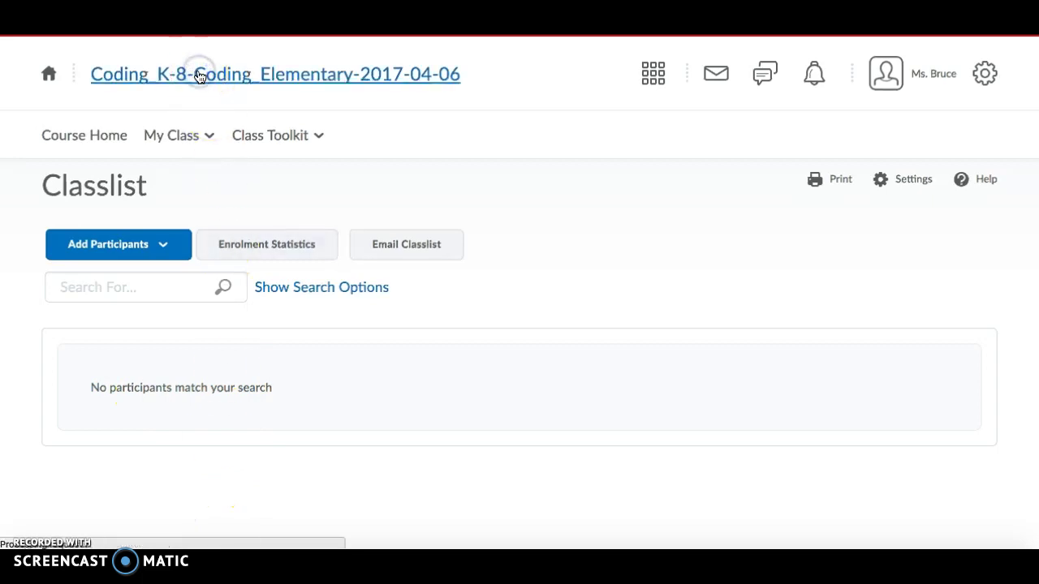